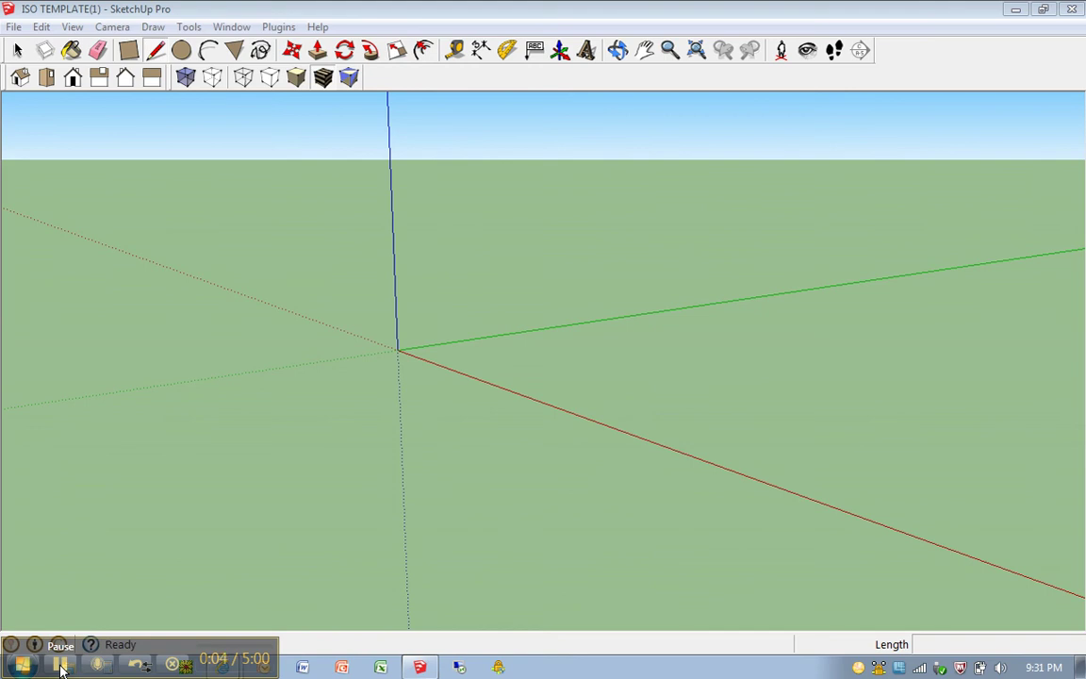
Minimize SketchUp to show the dimensioned ISOLINE5 drawing in the PDF worksheet.
left_click(421, 667)
left_click(421, 667)
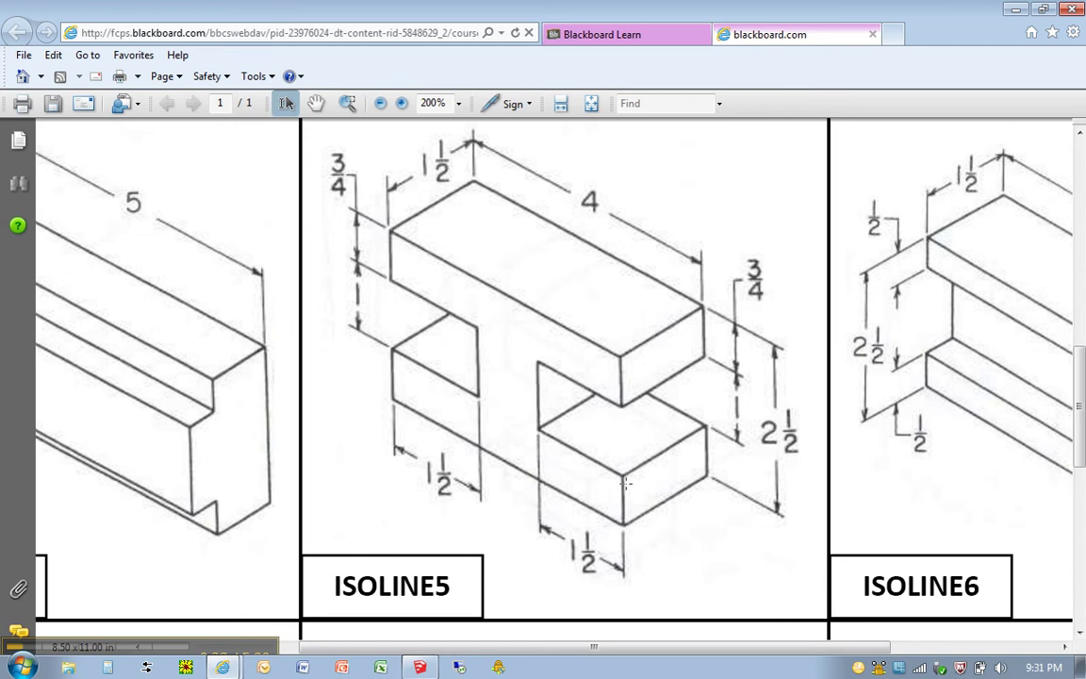
Draw a 4 by 1.5 inch rectangle starting at the origin.
left_click(420, 667)
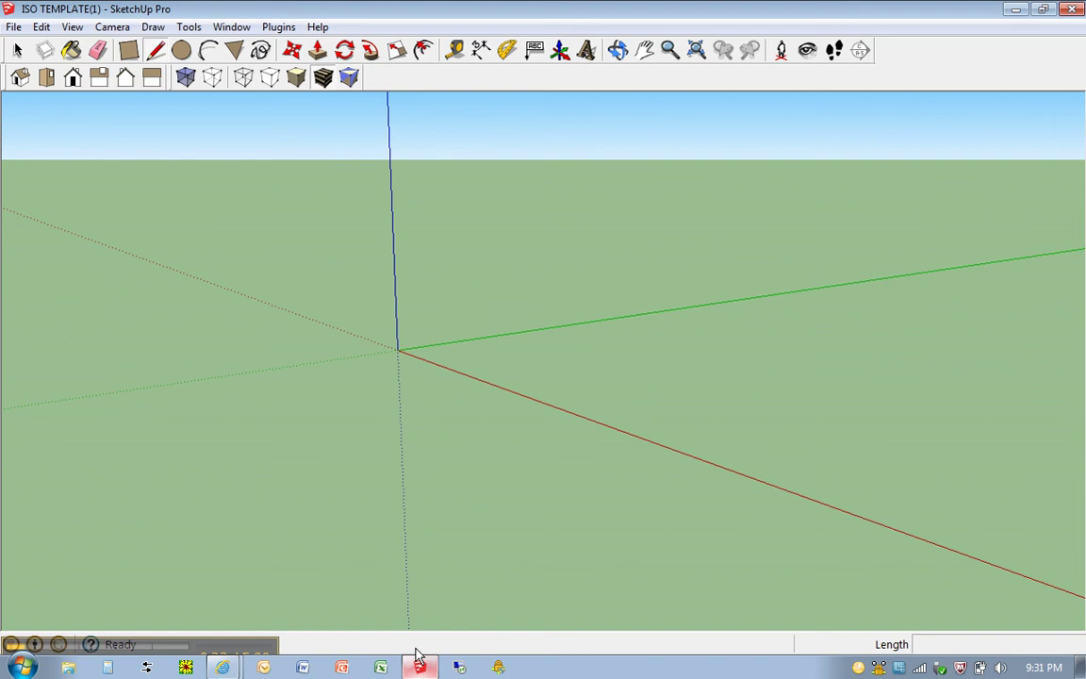
key("r")
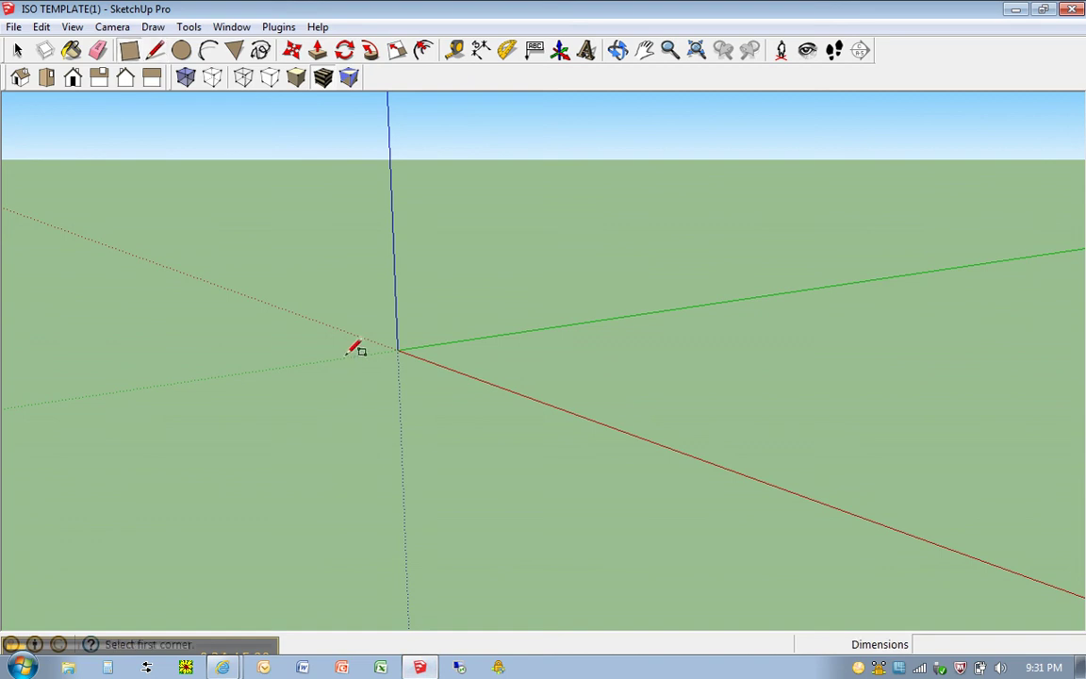
left_click(397, 349)
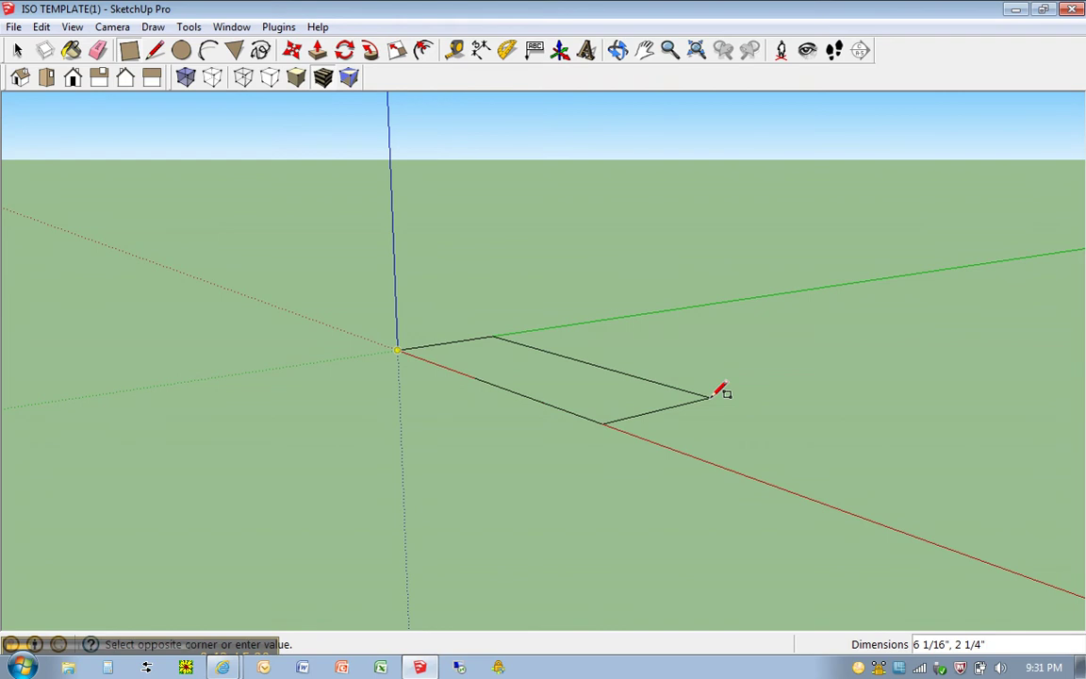
type("4,1.5")
key("Return")
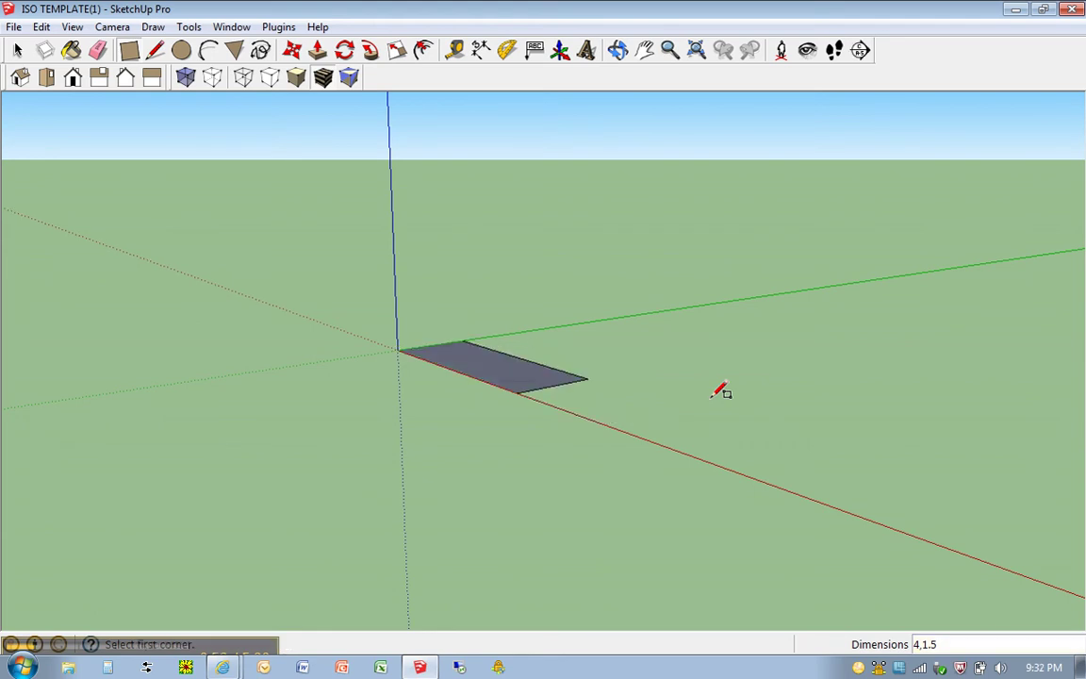
Pull the rectangle up 2.5 inches into a box.
key("p")
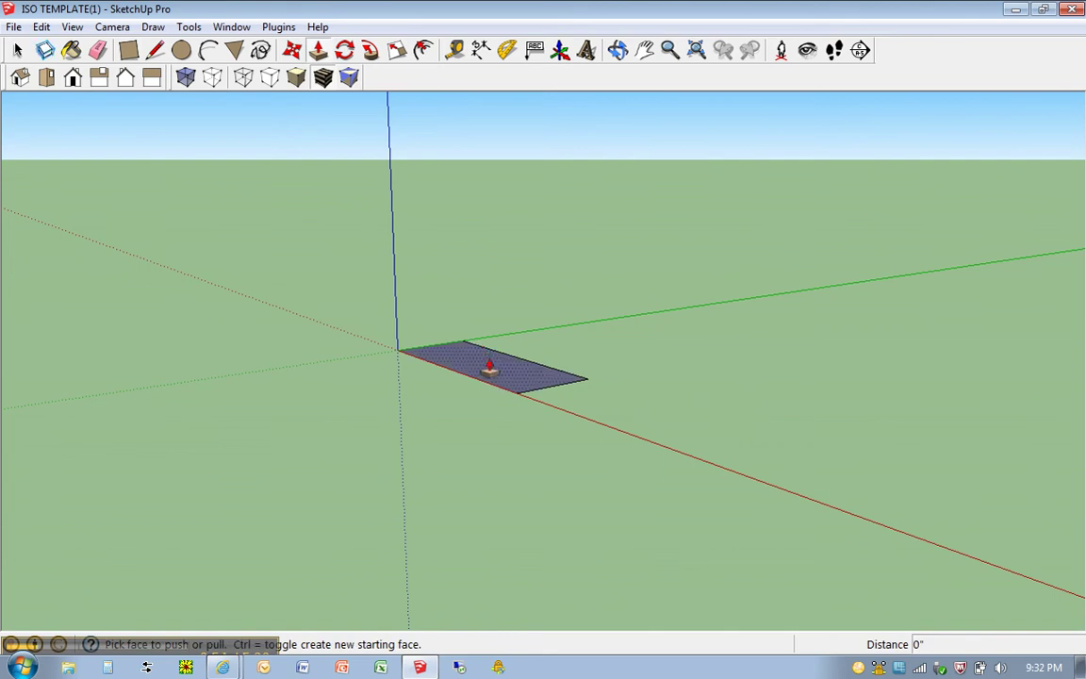
left_click_drag(487, 365, 496, 265)
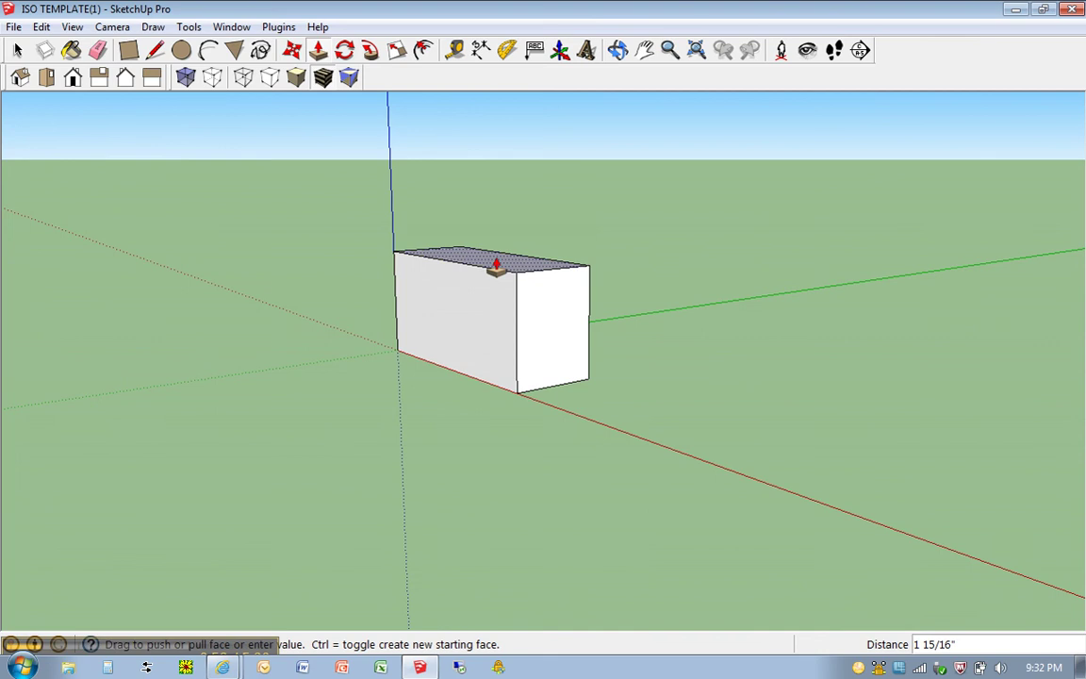
type("2.5")
key("Return")
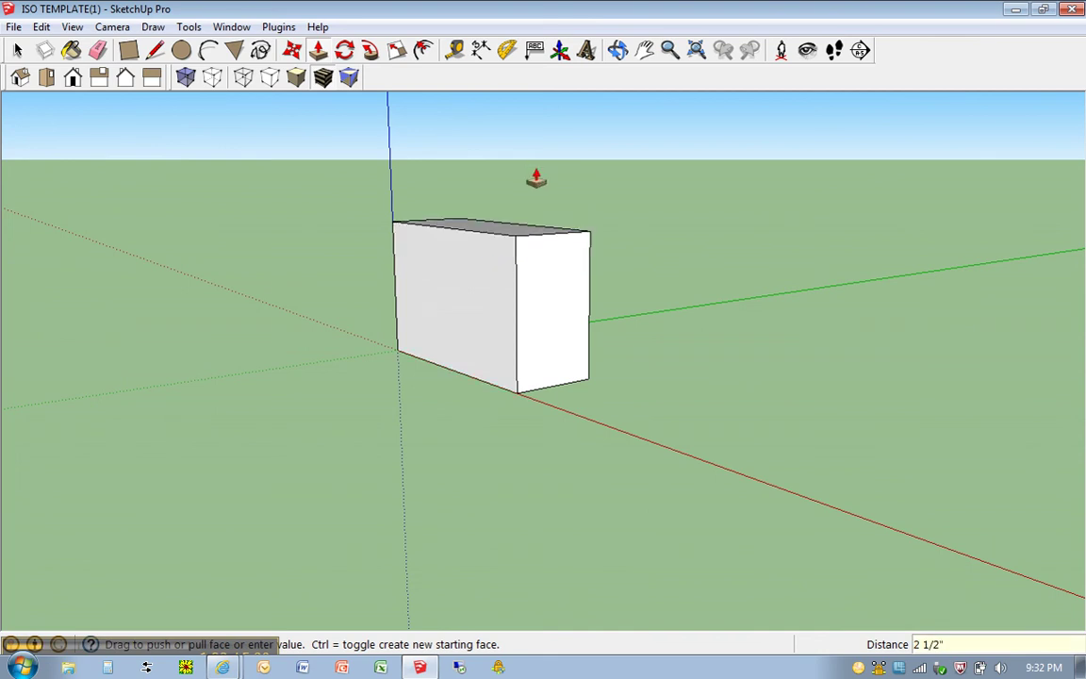
Zoom in and switch to the Front view of the 4 x 1.5 x 2.5 box.
scroll(489, 175, "up", 2)
scroll(489, 192, "up", 1)
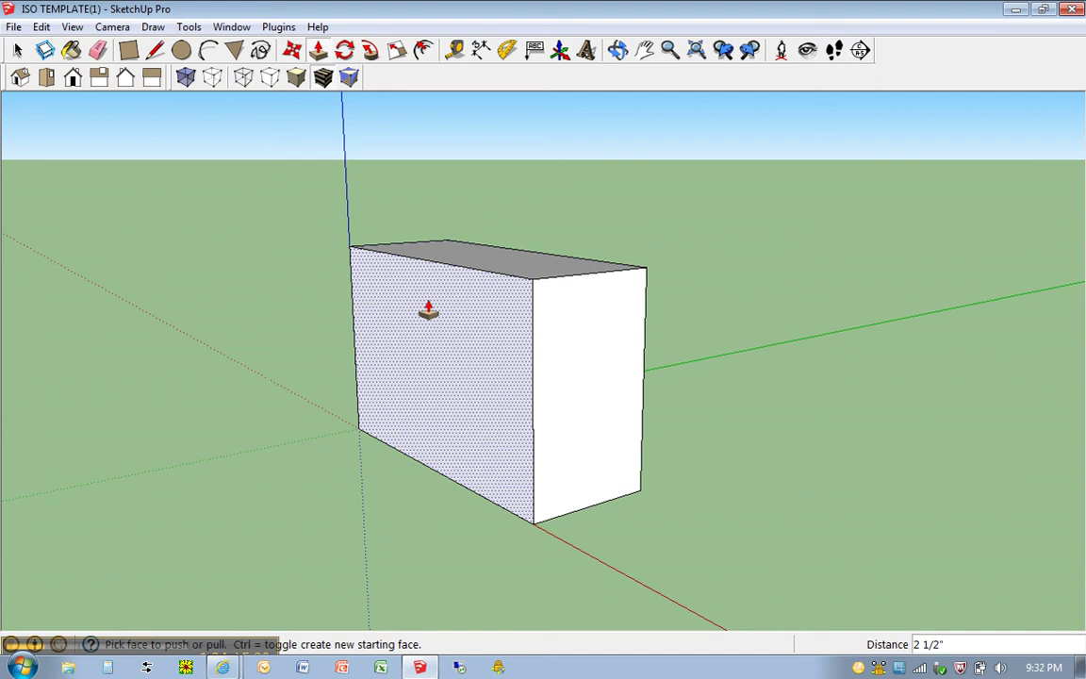
left_click(72, 79)
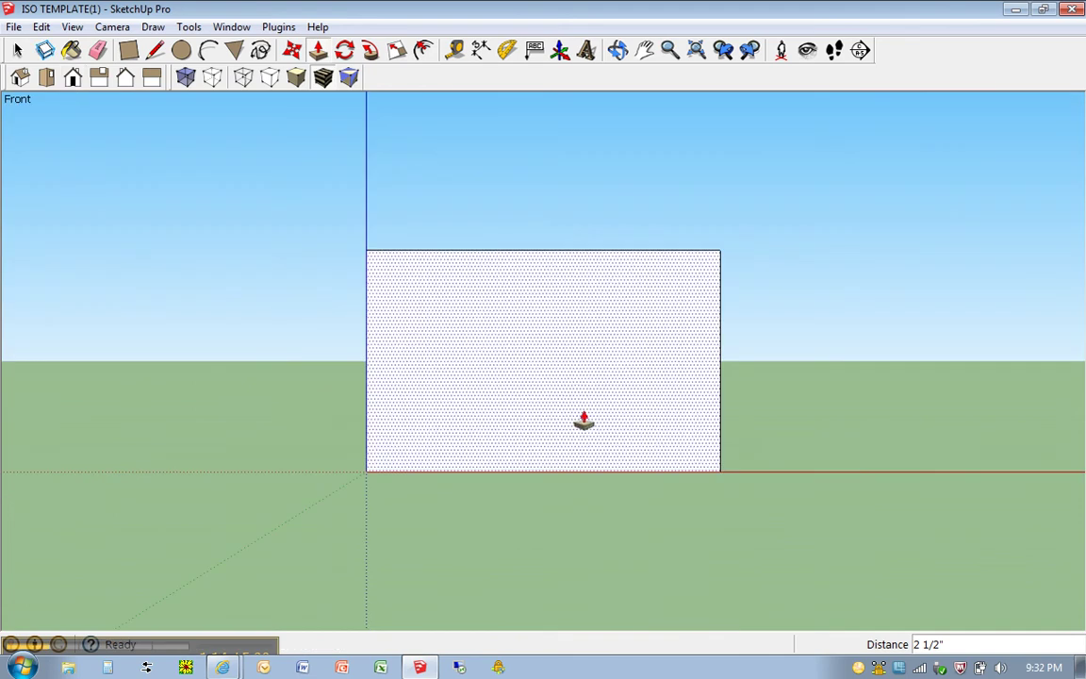
left_click(83, 31)
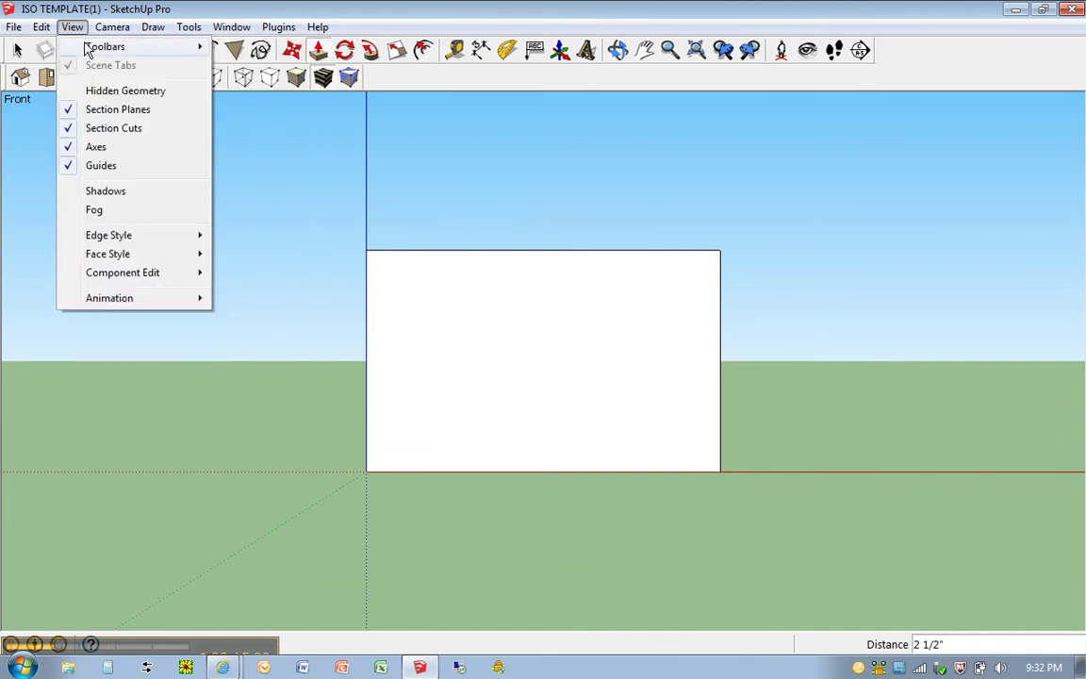
mouse_move(92, 47)
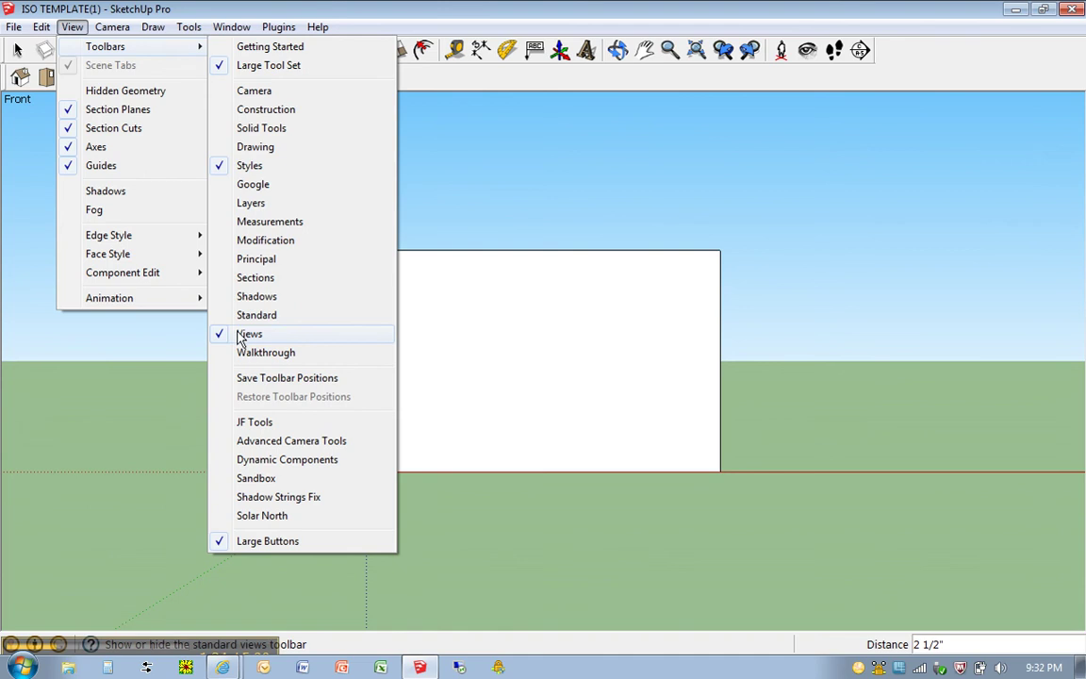
key("Escape")
key("Escape")
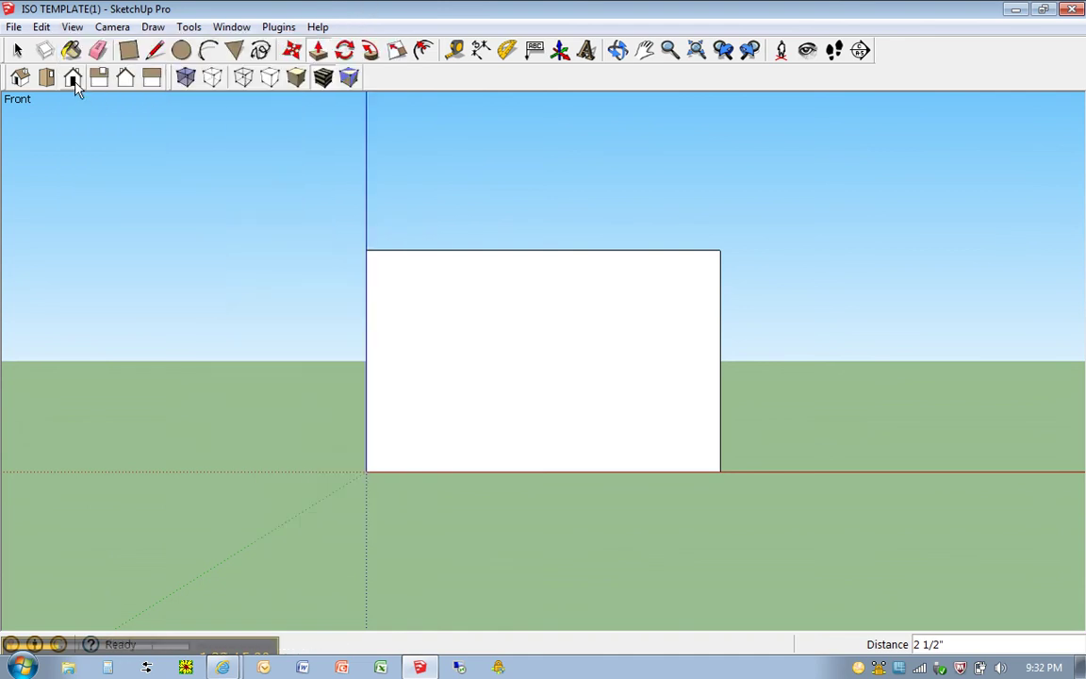
Check the notch dimensions on the ISOLINE5 drawing, then return to the SketchUp model.
left_click(415, 668)
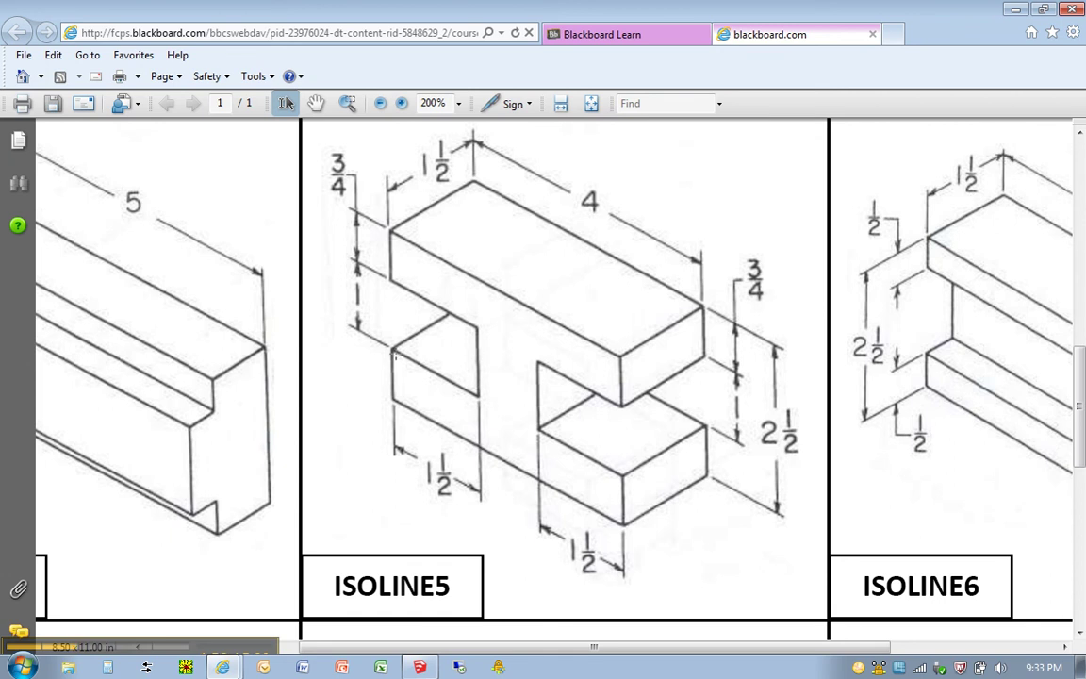
left_click(421, 669)
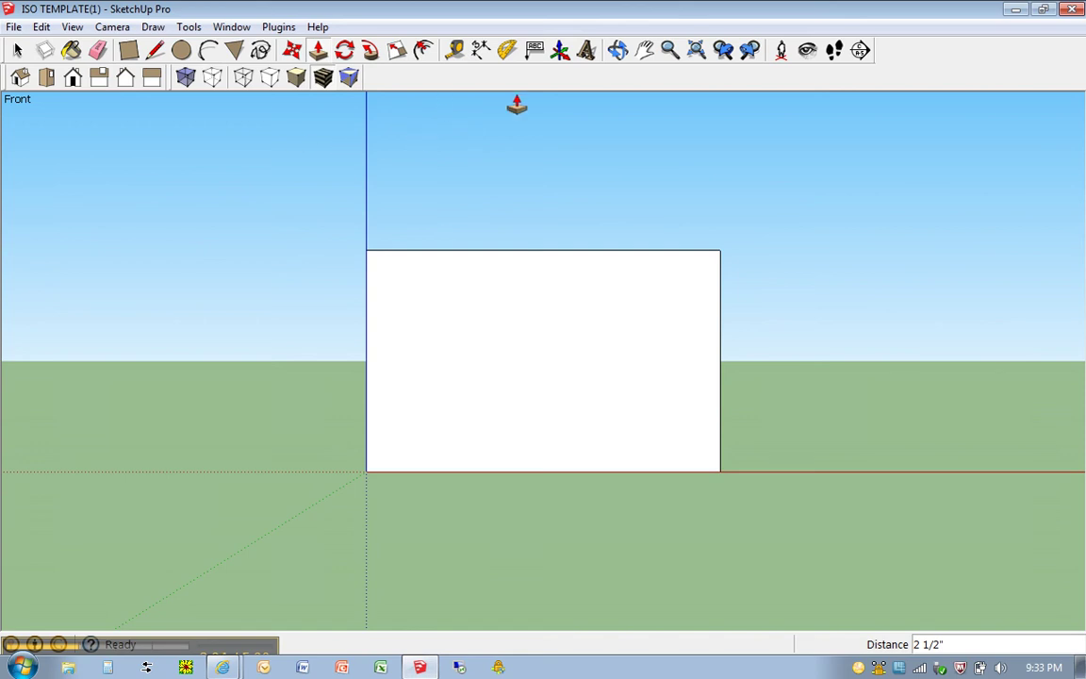
Place a guide point 3/4" below the front face's top-left corner.
key("t")
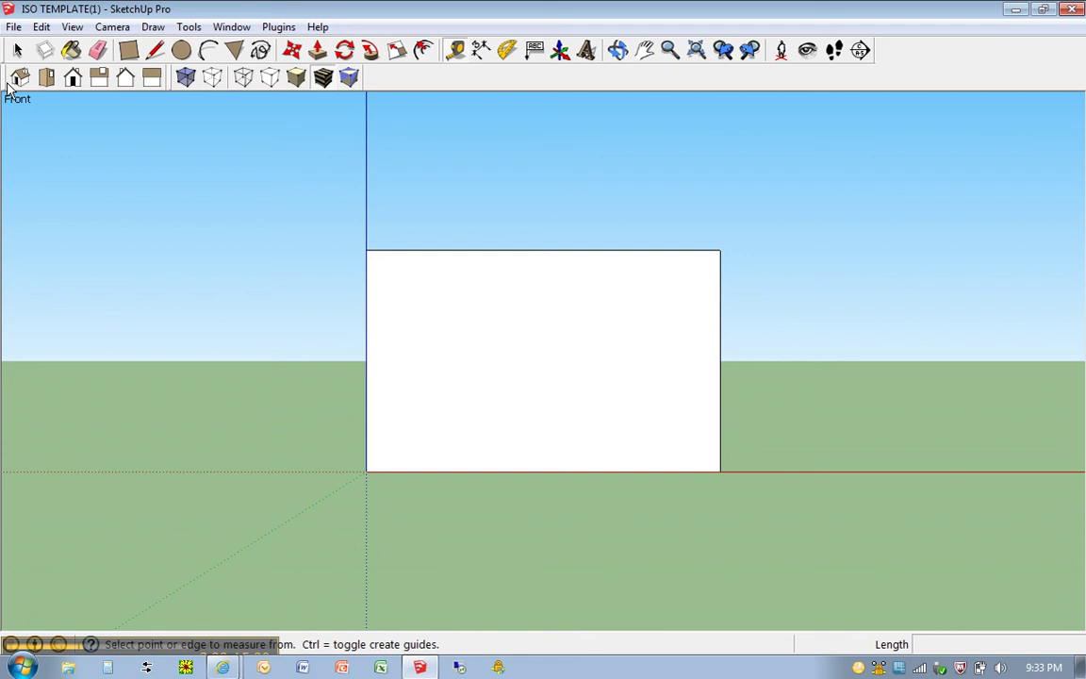
left_click(369, 234)
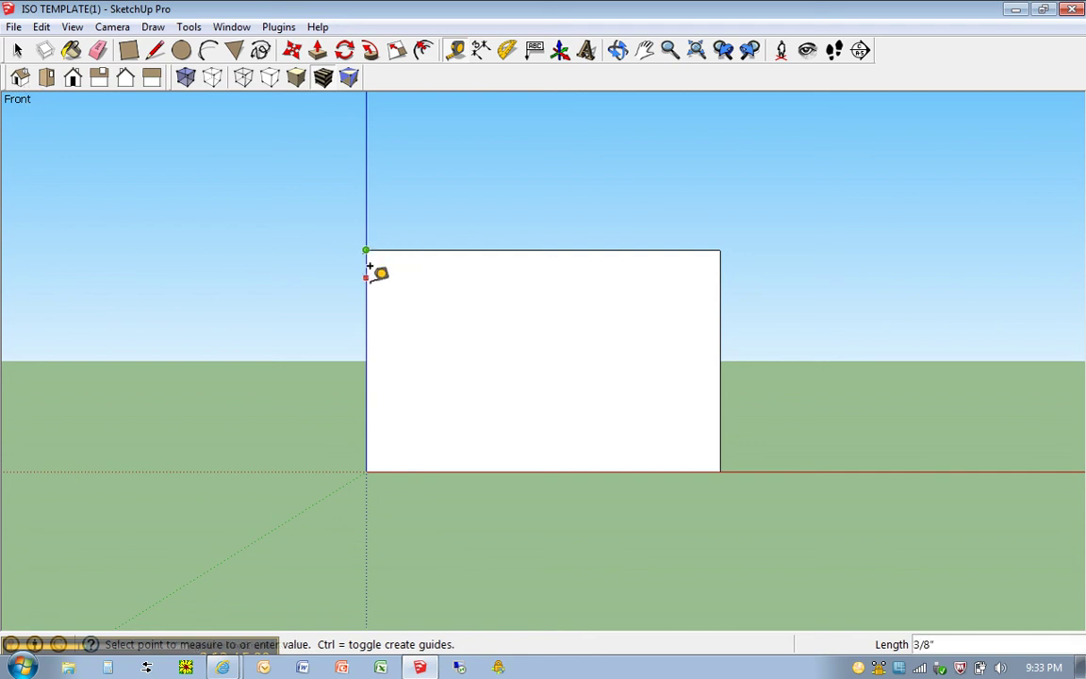
type("3")
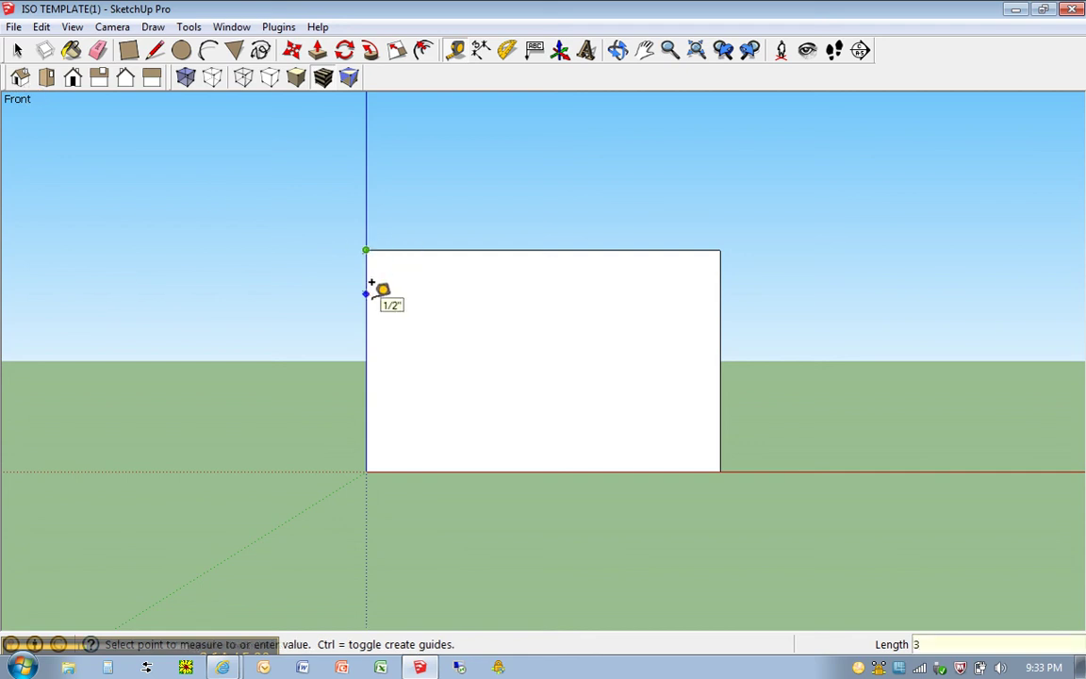
type("/4")
key("Return")
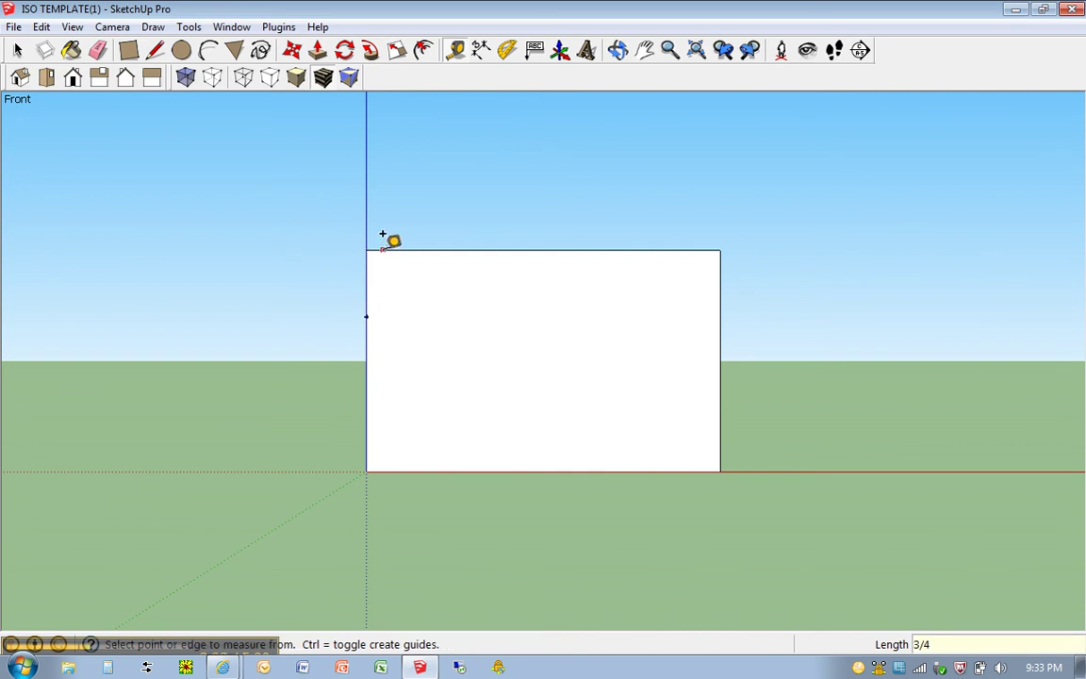
Outline the 1.5" wide by 1" tall left notch from the guide point back to the left edge.
key("l")
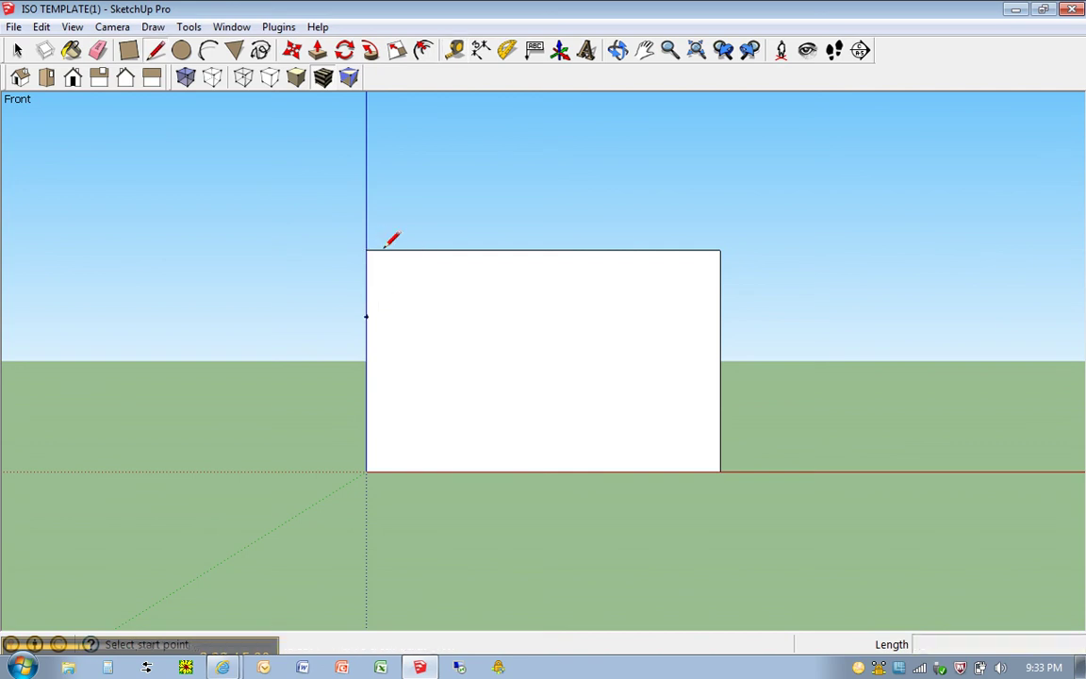
left_click(366, 316)
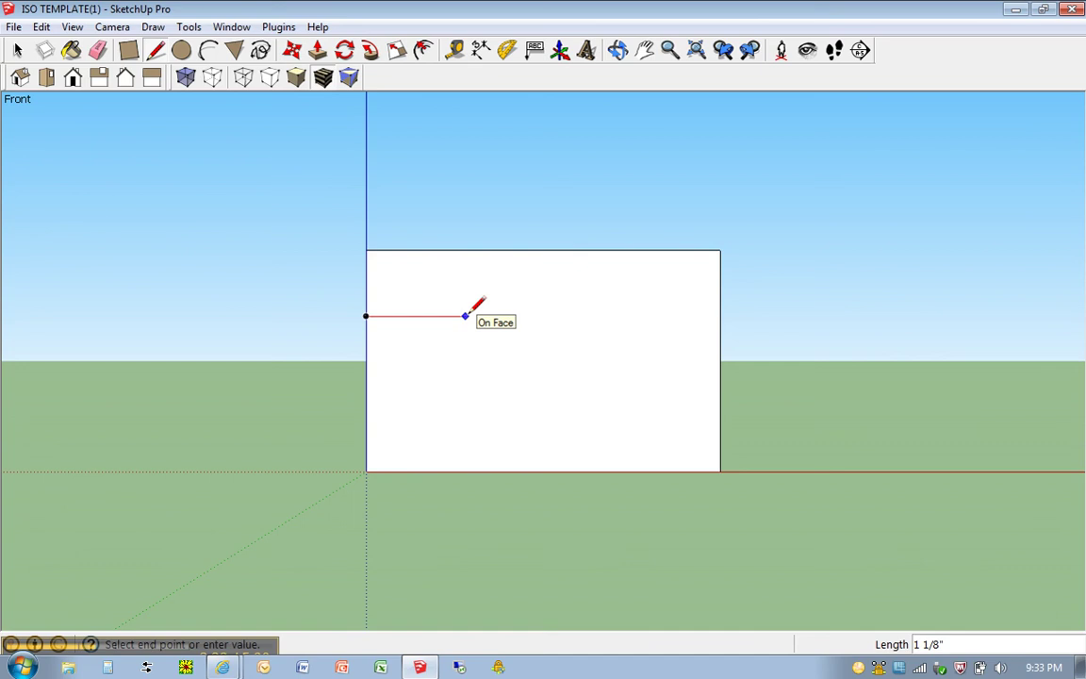
type("1.5")
key("Return")
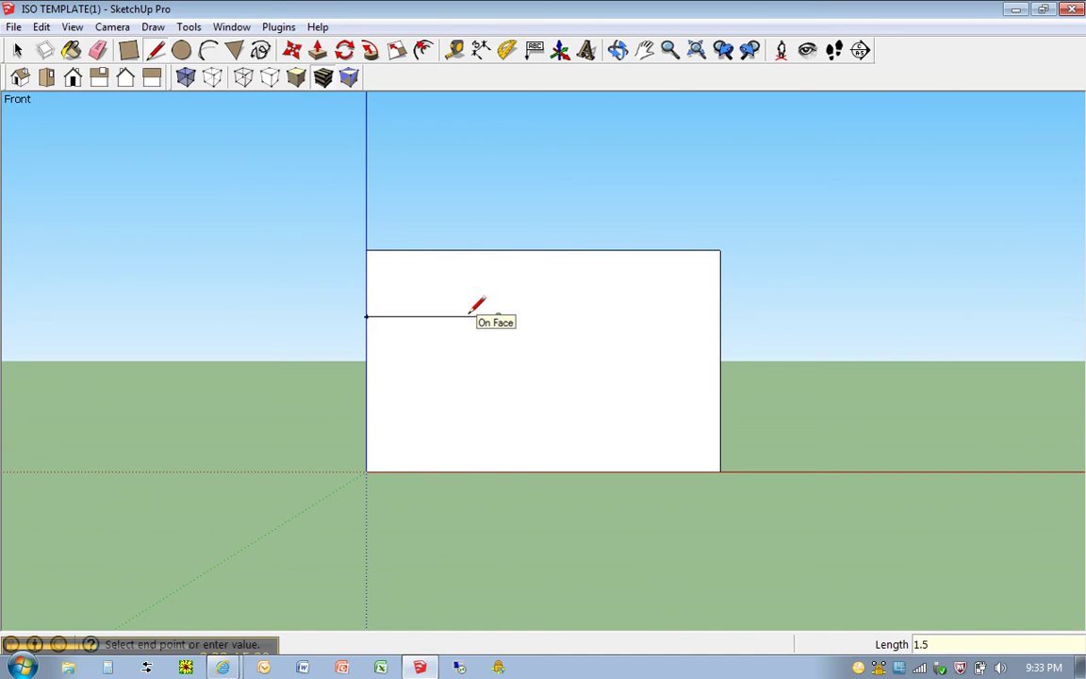
left_click(498, 405)
left_click(368, 405)
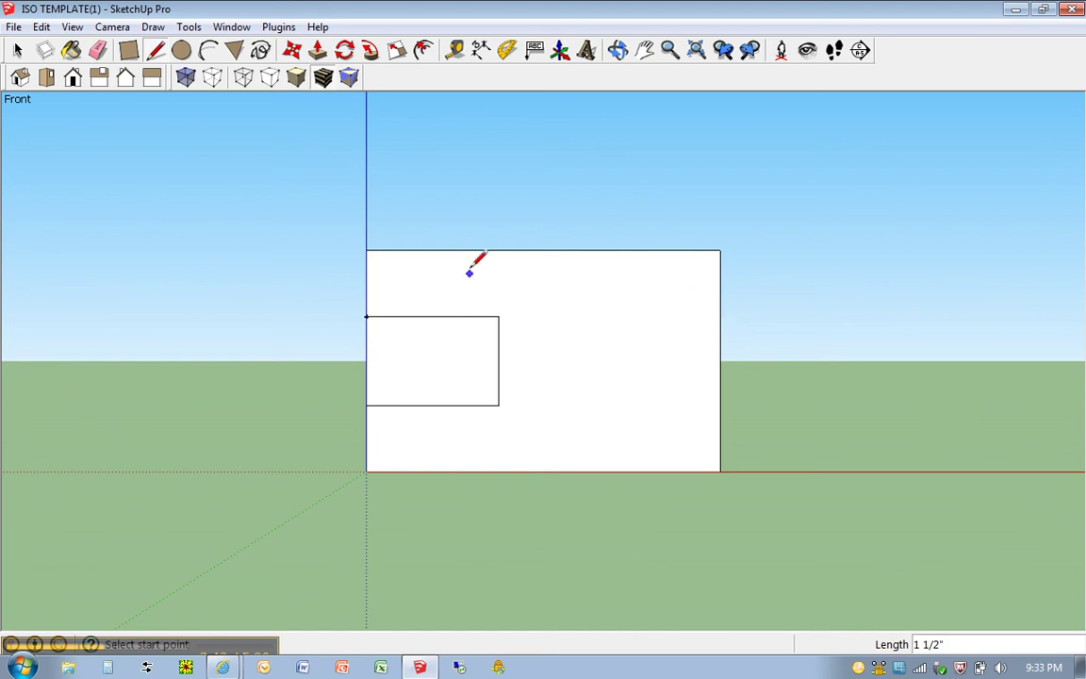
Place a guide point 3/4" below the front face's top-right corner.
key("t")
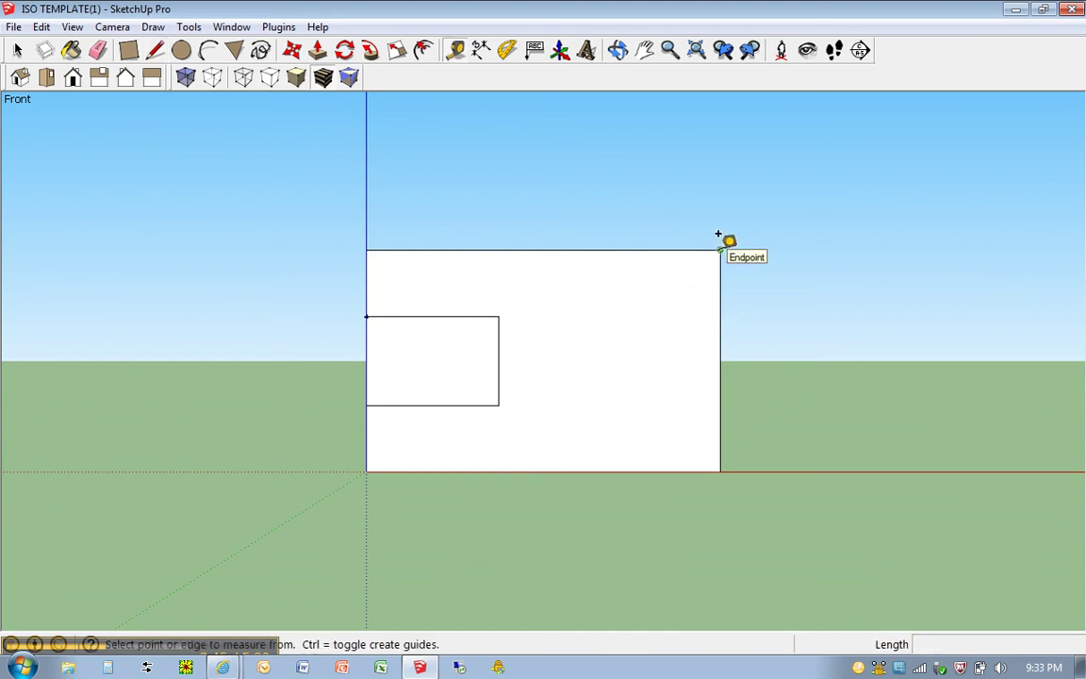
left_click(720, 250)
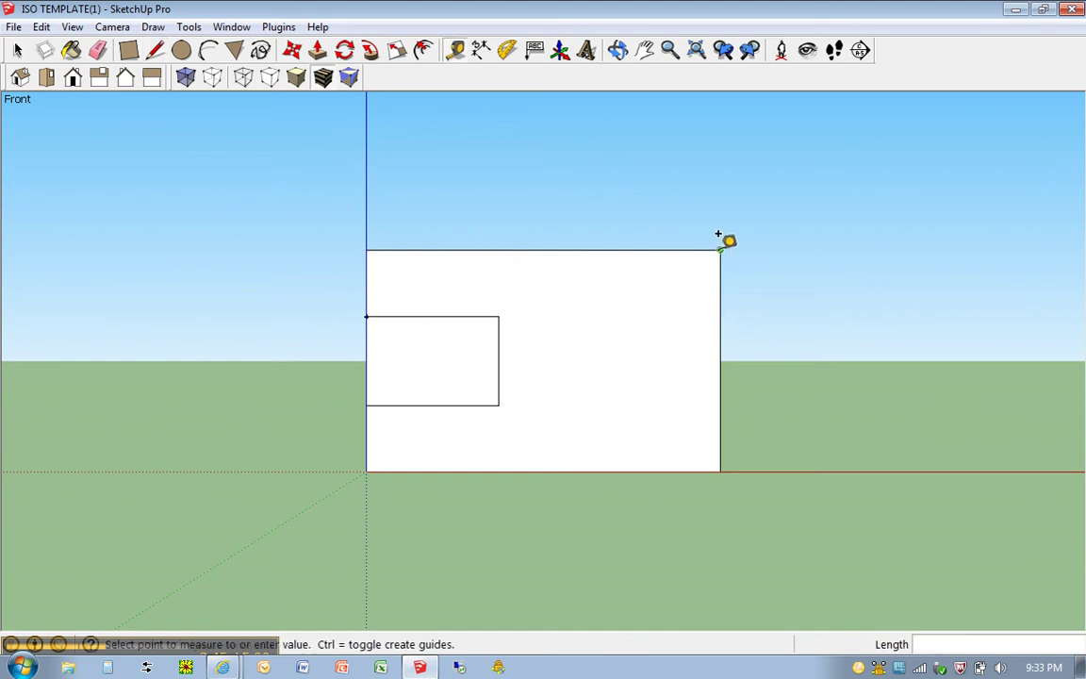
left_click(717, 301)
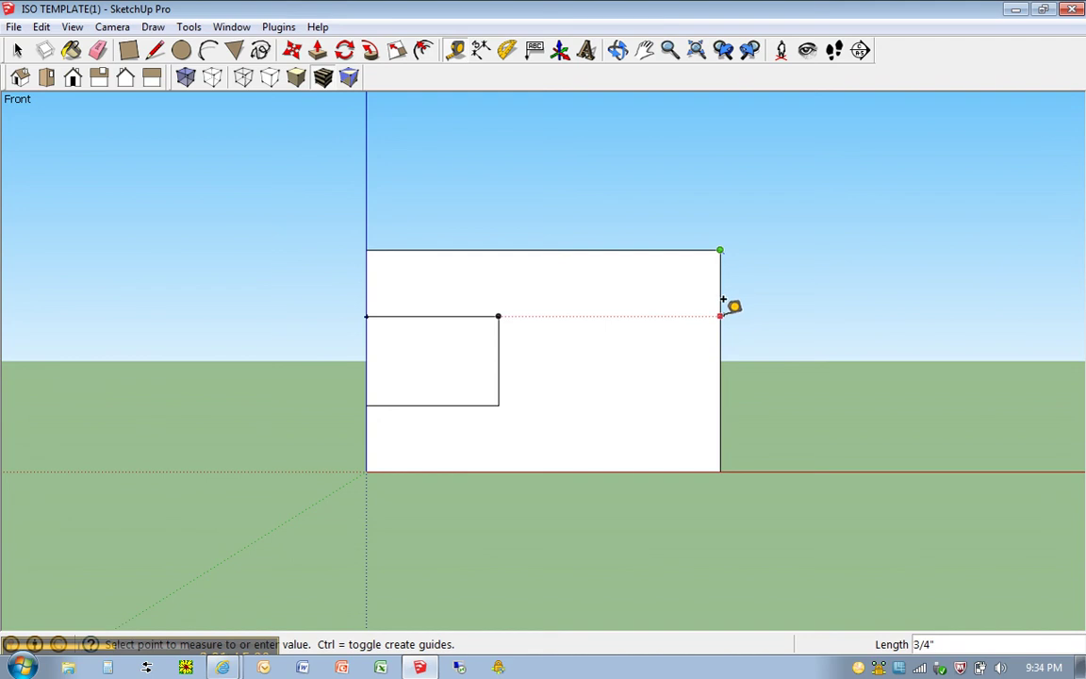
left_click(722, 301)
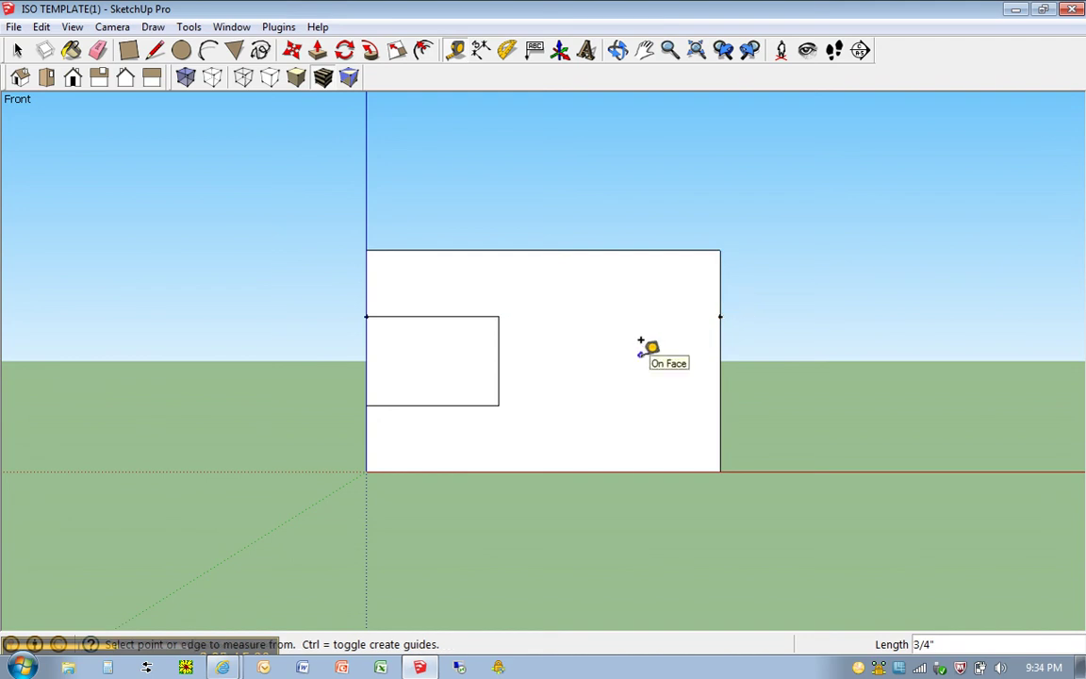
Outline the 1.5" by 1" right notch from the guide point back to the right edge.
key("l")
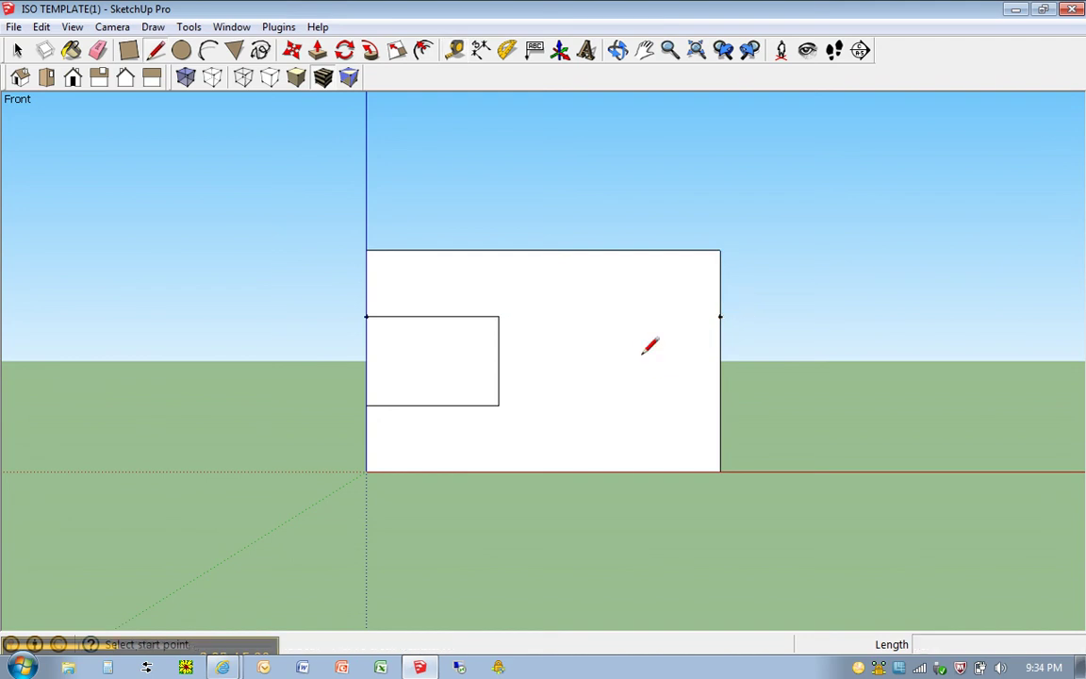
left_click(721, 316)
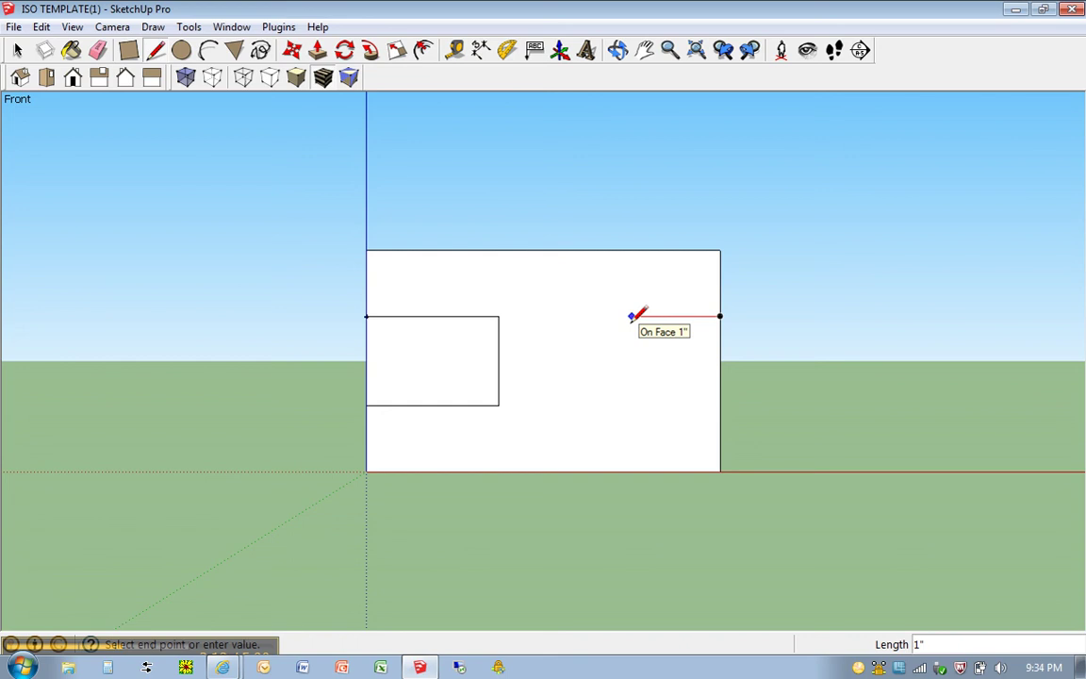
type("1.5")
key("Return")
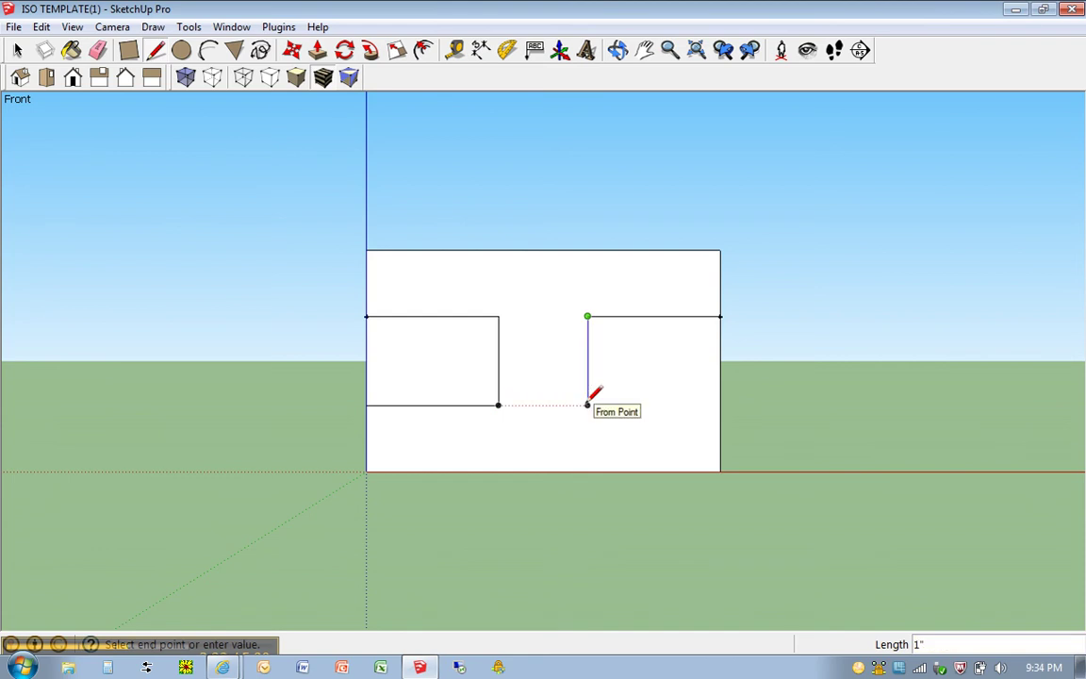
left_click(588, 404)
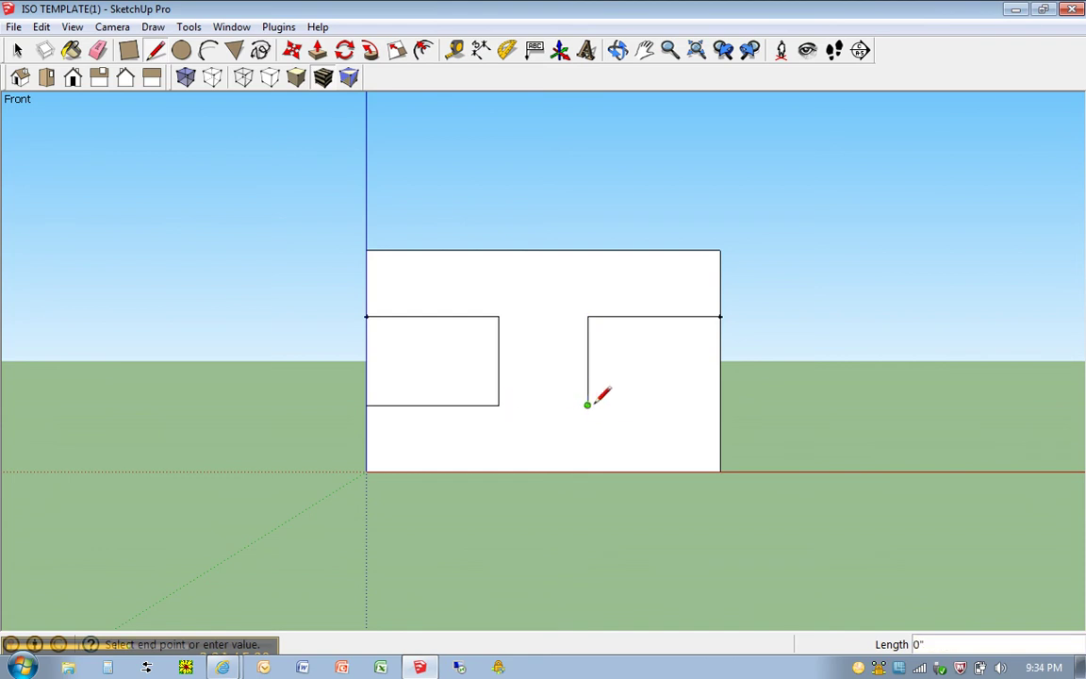
left_click(720, 404)
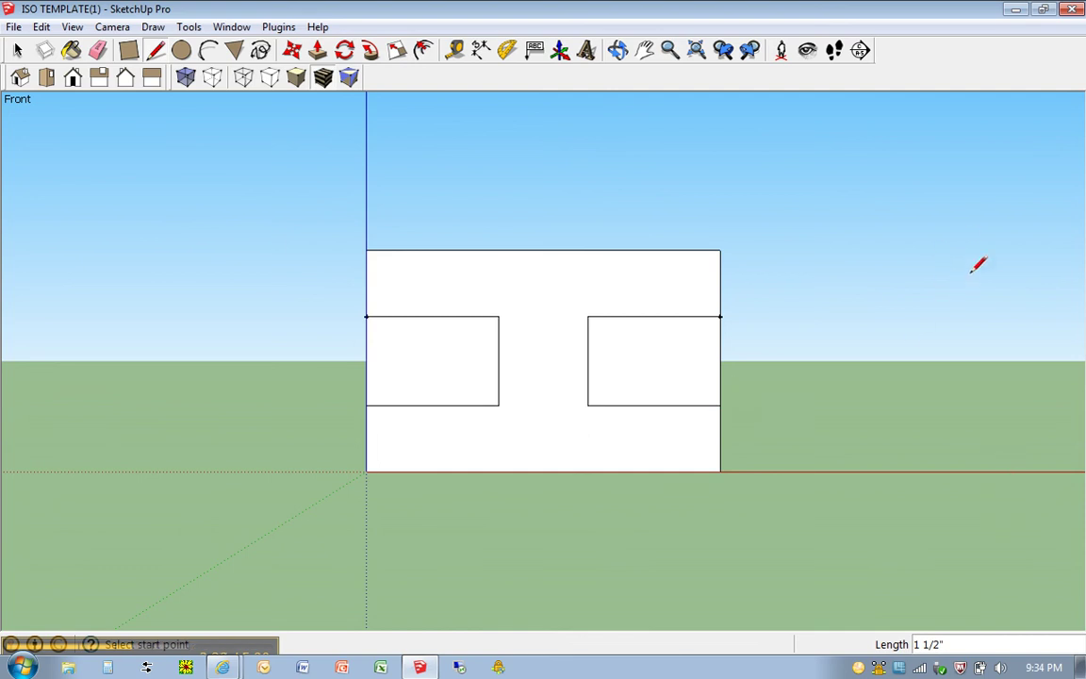
Orbit to a 3D view and push the right and left notches 1 1/2" through the block.
key("o")
mouse_move(963, 288)
left_mouse_down()
mouse_move(913, 344)
mouse_move(795, 383)
mouse_move(749, 392)
mouse_move(744, 382)
left_mouse_up()
key("l")
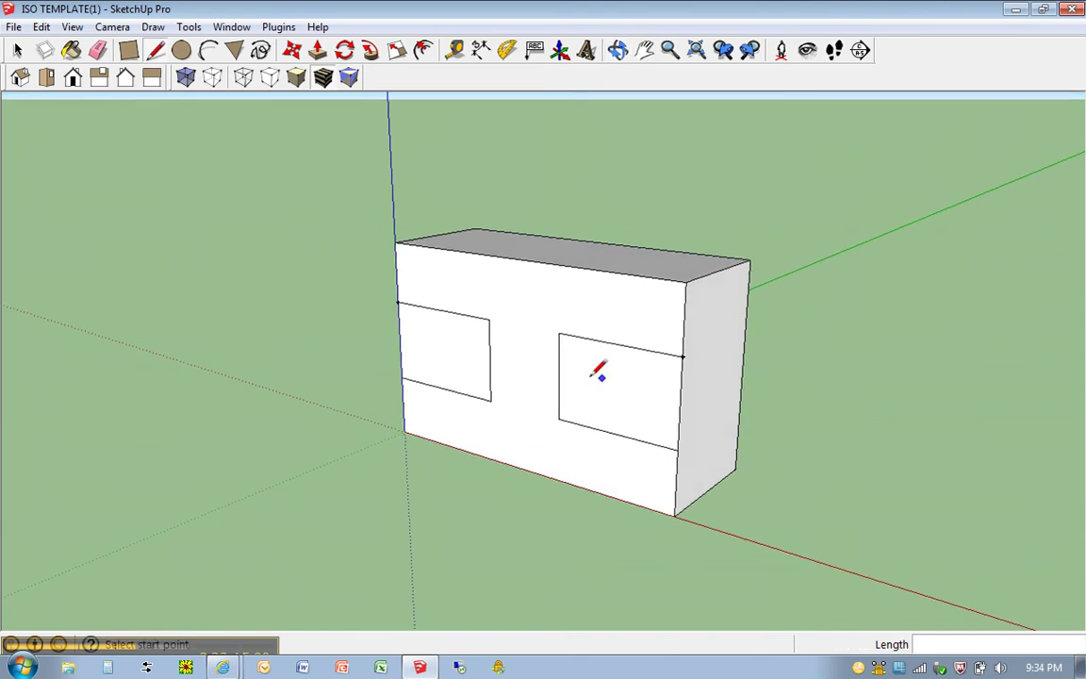
key("p")
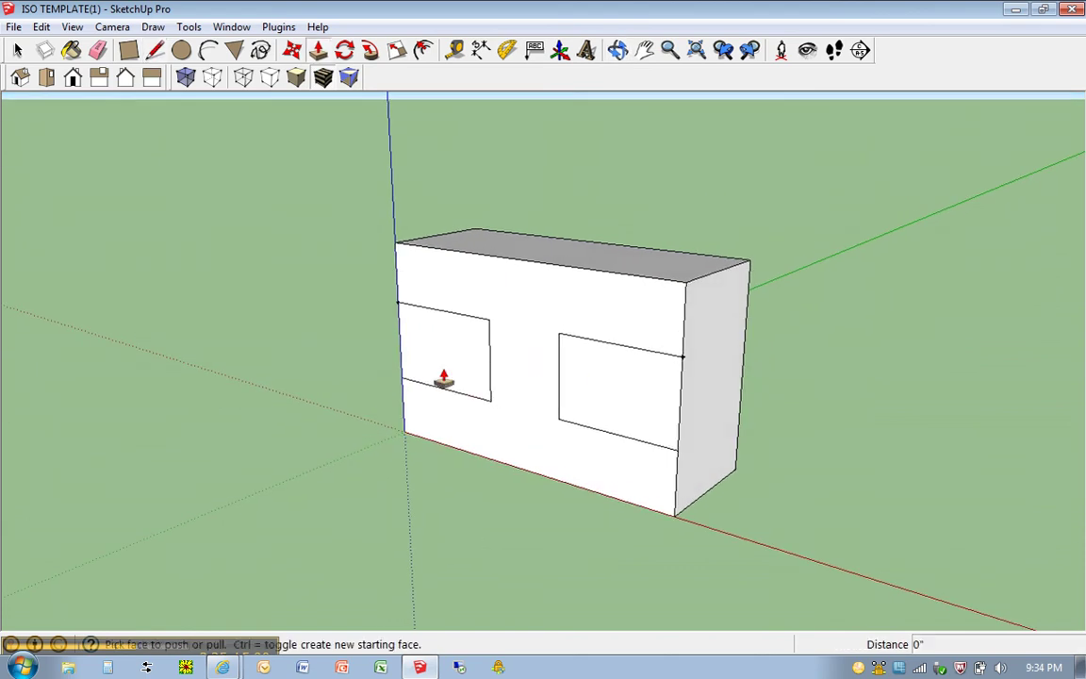
left_click_drag(651, 385, 729, 369)
middle_click_drag(231, 395, 672, 389)
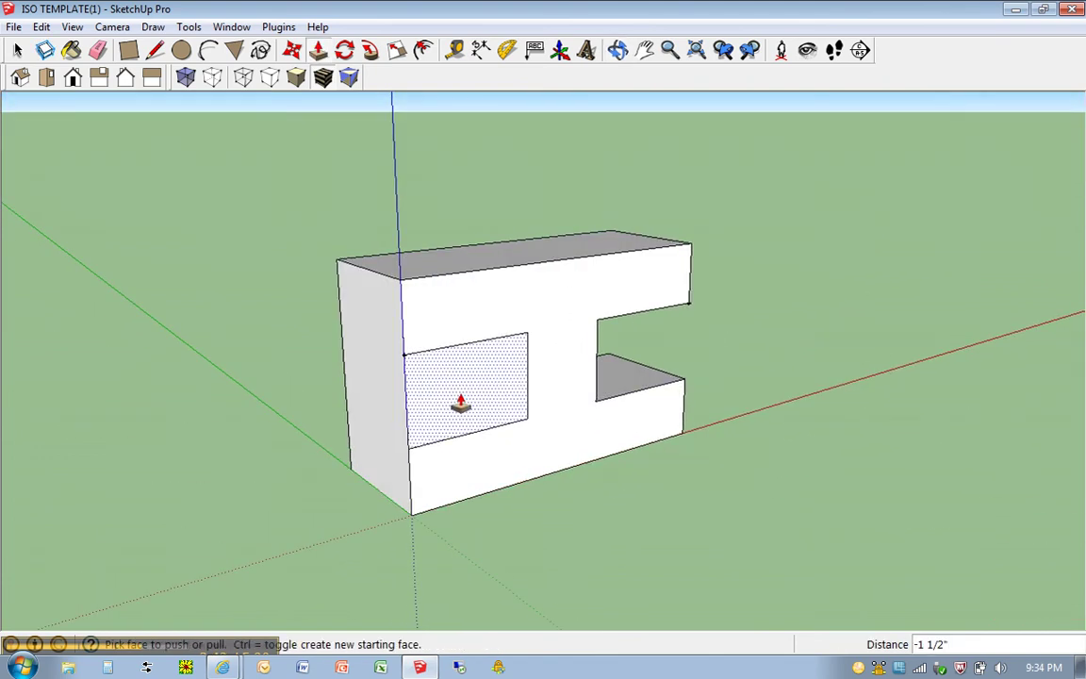
left_click_drag(453, 403, 358, 394)
middle_click_drag(866, 358, 444, 400)
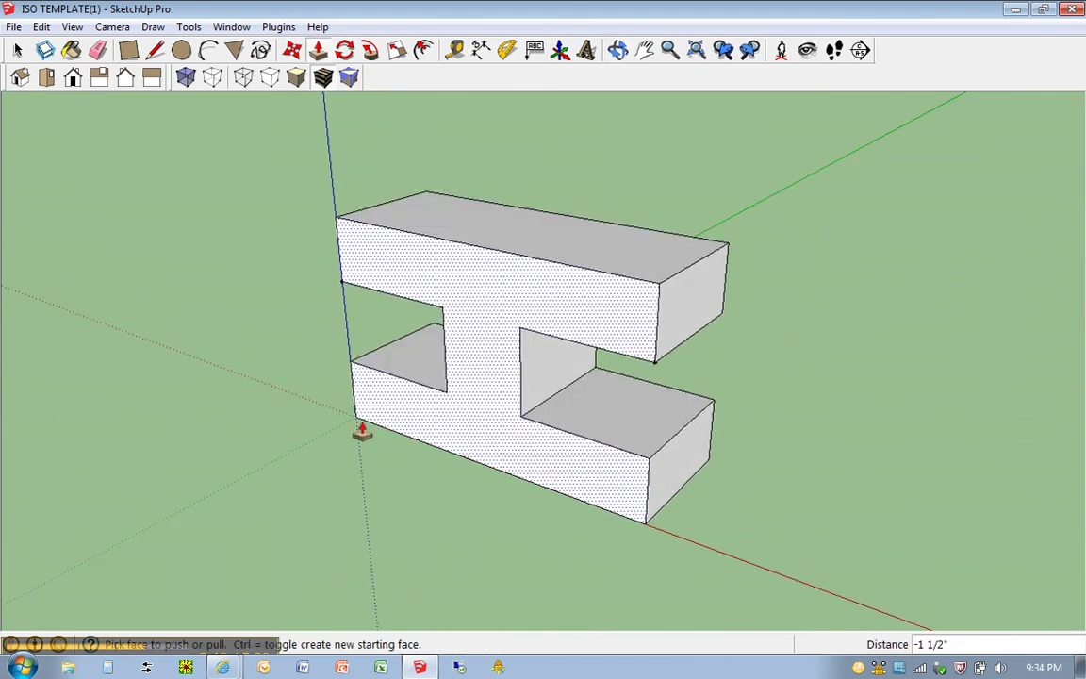